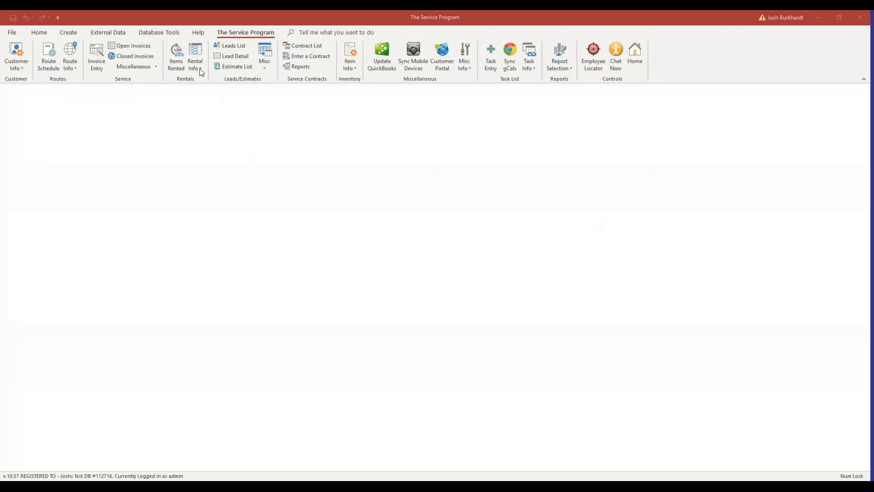
- Start a new rental transaction for parent Adams Contractors and select its job-site customer
click(200, 69)
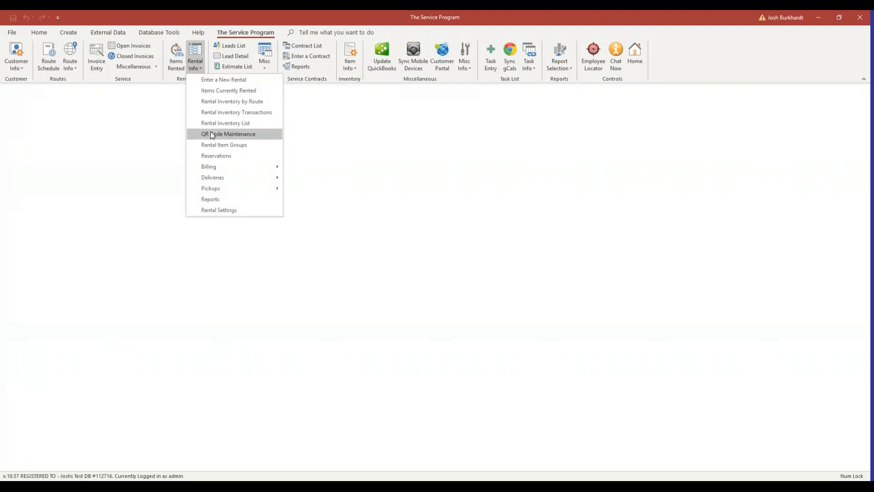
click(250, 81)
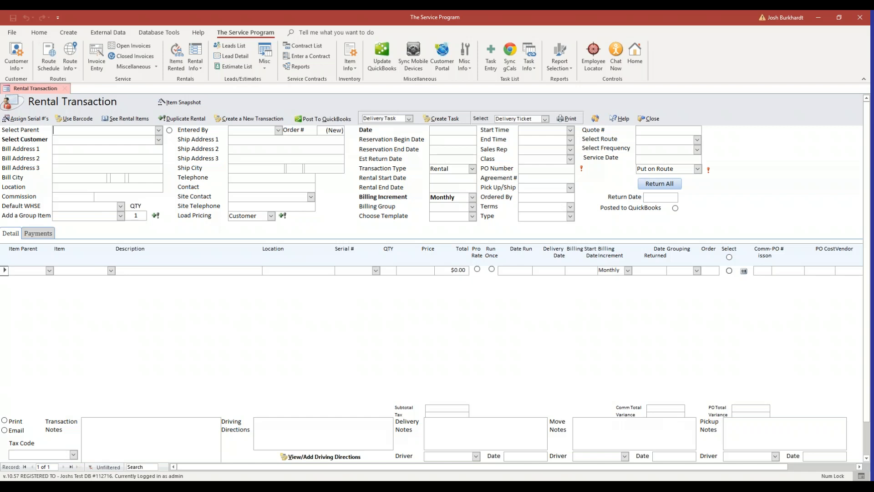
click(159, 130)
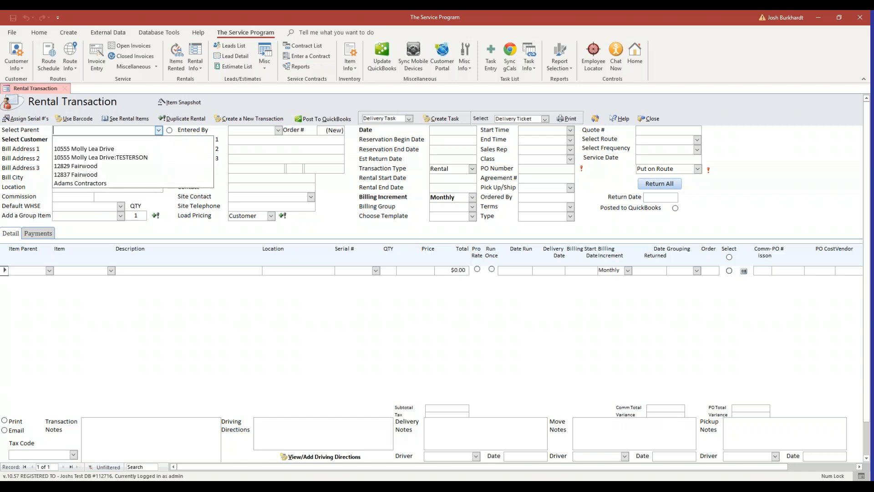
click(100, 182)
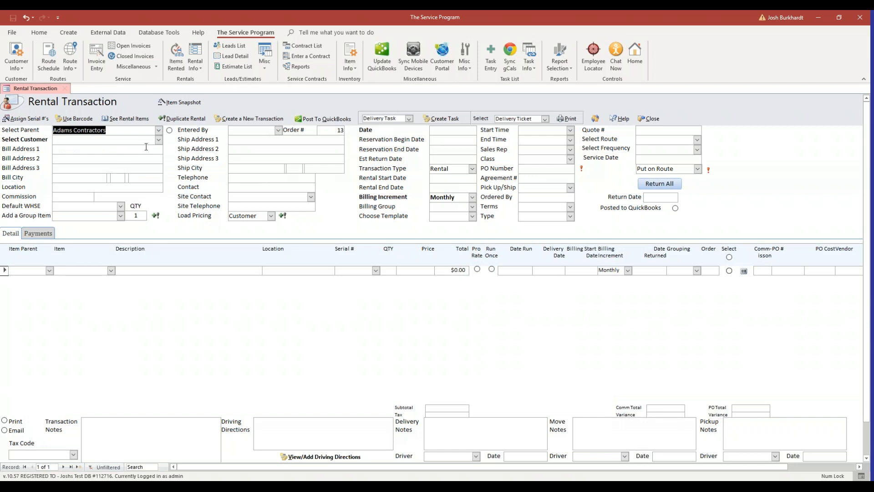
click(159, 140)
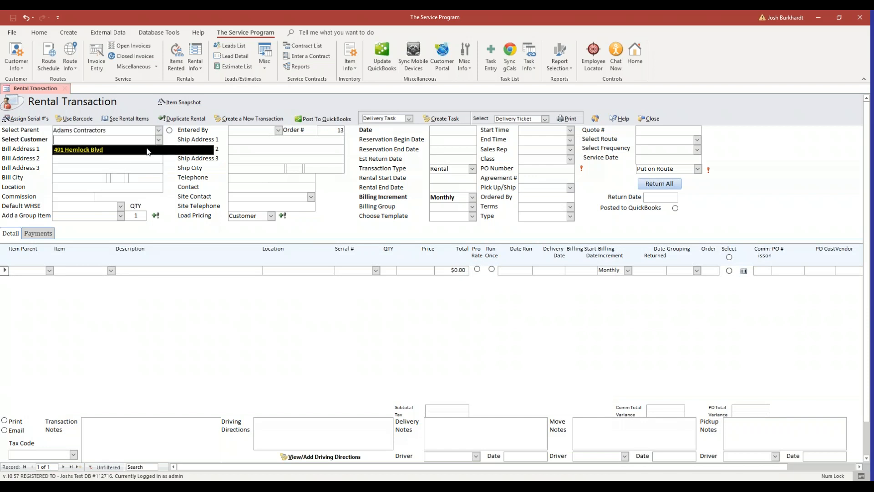
click(147, 151)
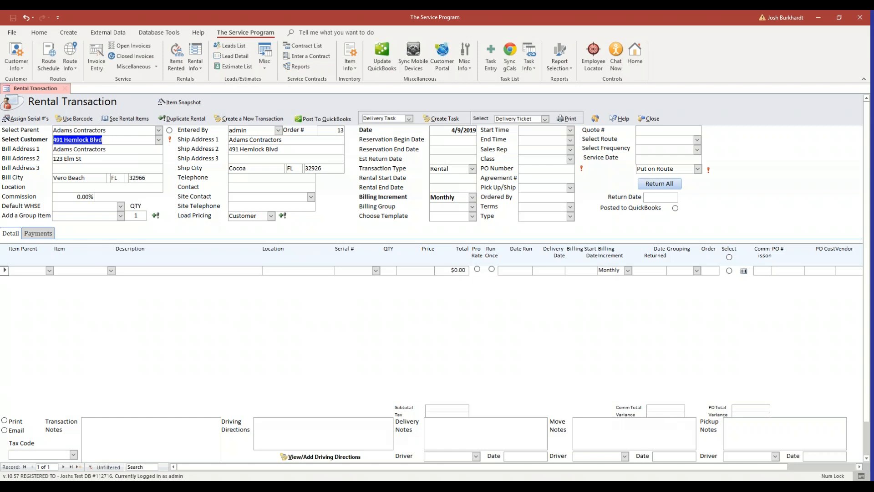
- Examine the parent name and the billing and shipping address fields filled in on the rental transaction
drag(106, 149, 48, 149)
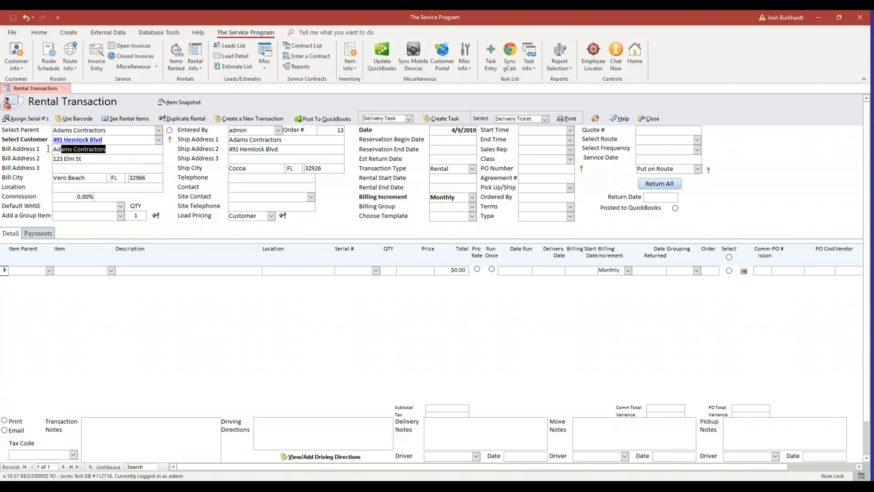
click(75, 159)
drag(276, 143, 229, 142)
click(230, 152)
drag(122, 152, 67, 153)
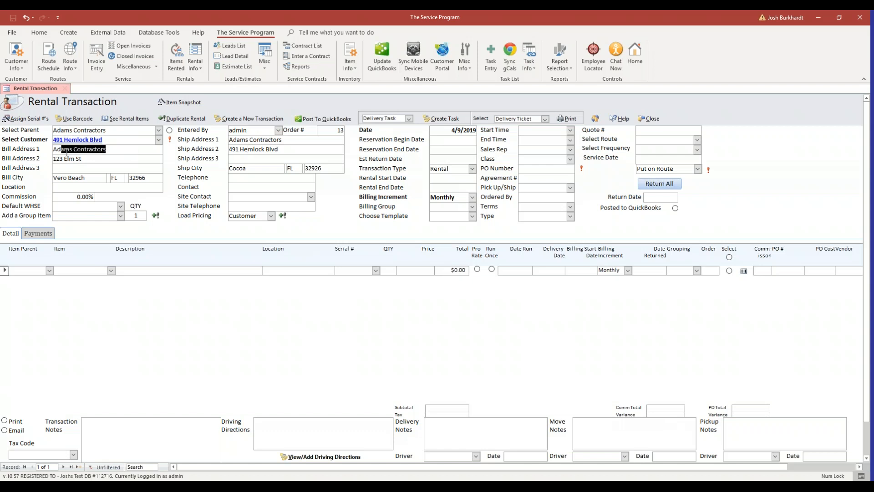
click(91, 161)
drag(112, 130, 43, 135)
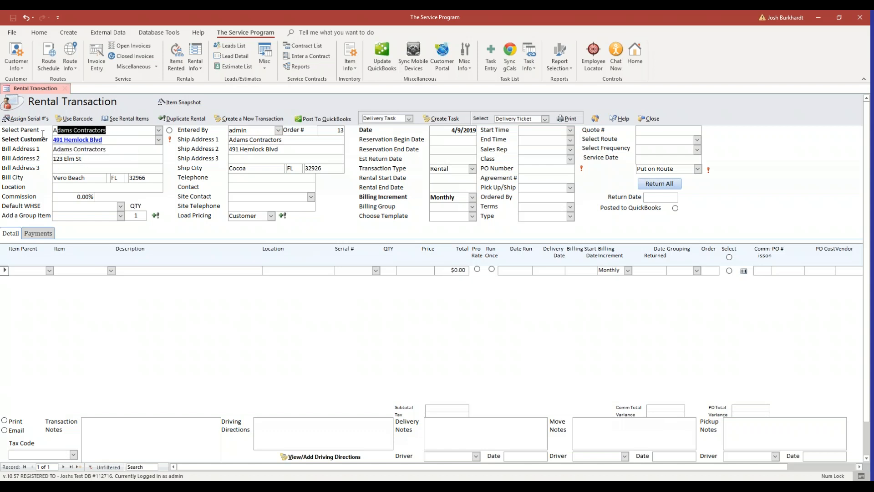
click(99, 161)
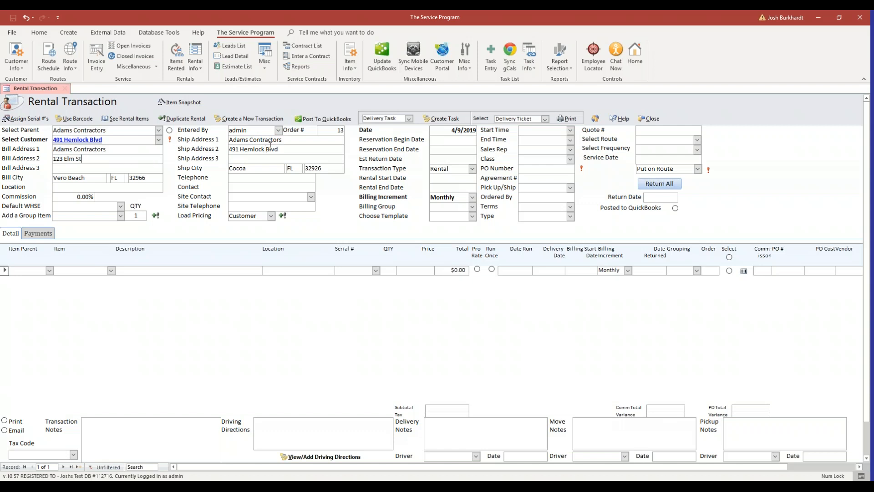
drag(240, 149, 282, 148)
click(287, 150)
click(257, 169)
- Add a Portable Toilet Rental line item to the transaction and check its serial number choices
click(111, 270)
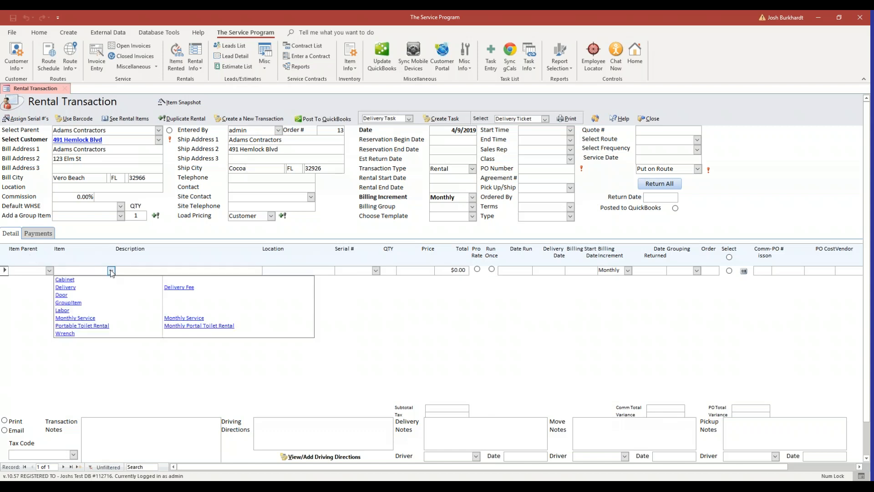
click(114, 326)
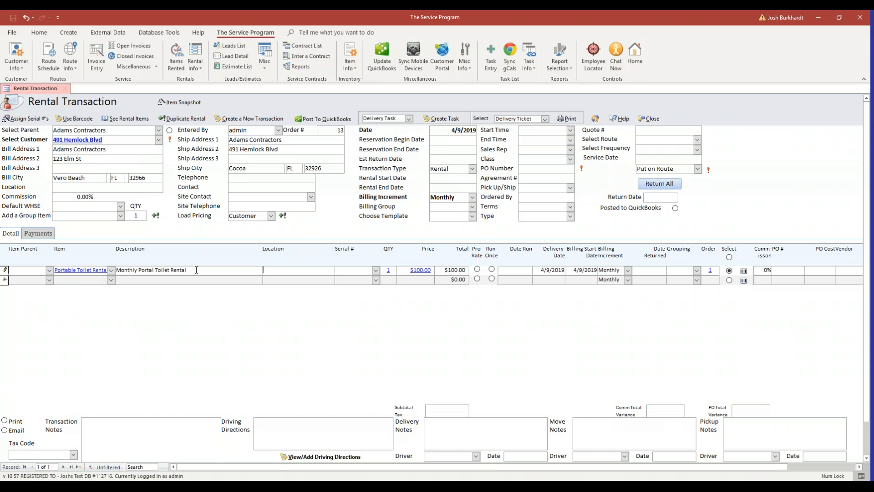
click(375, 272)
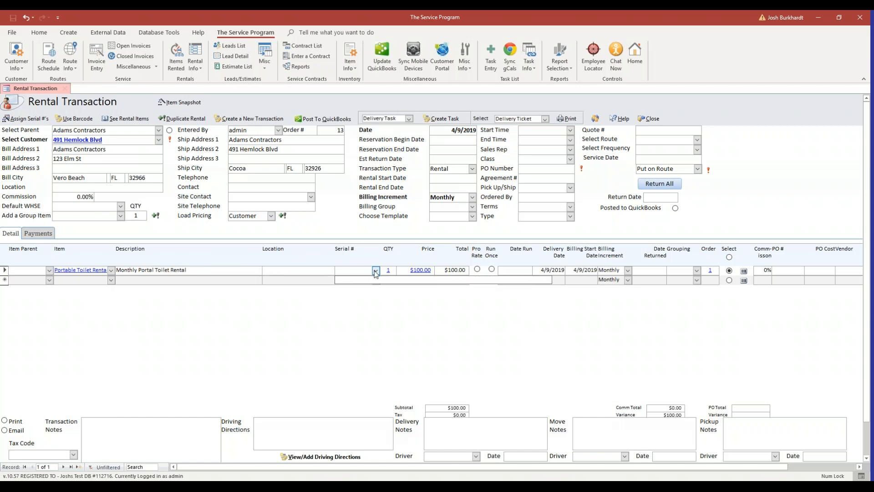
click(376, 271)
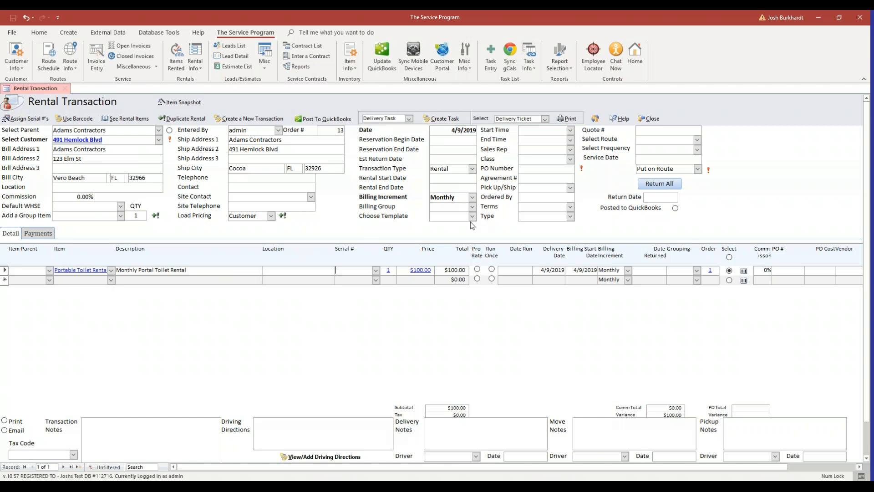
- Set the price of the first Portable Toilet Rental line to 90.00
click(391, 271)
key(Tab)
text(90.00)
click(443, 271)
click(447, 280)
click(455, 271)
click(249, 270)
- Add a second Portable Toilet Rental line with its price set to 90.00
click(112, 281)
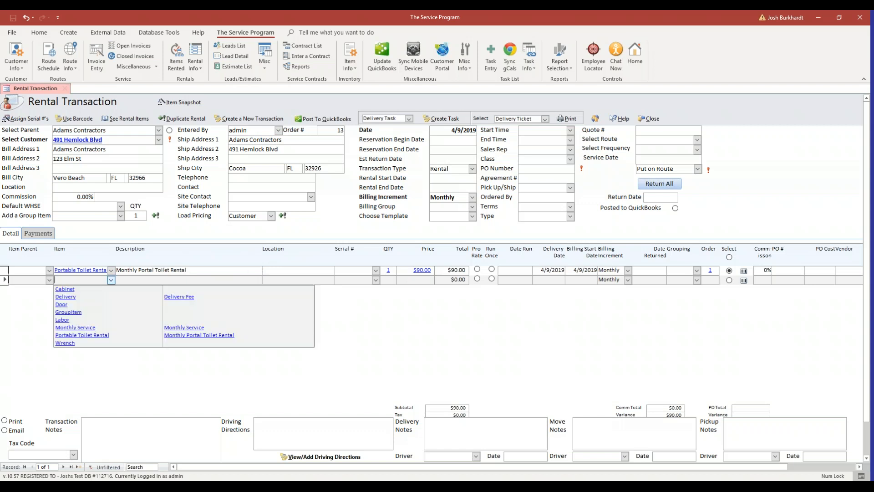
click(104, 335)
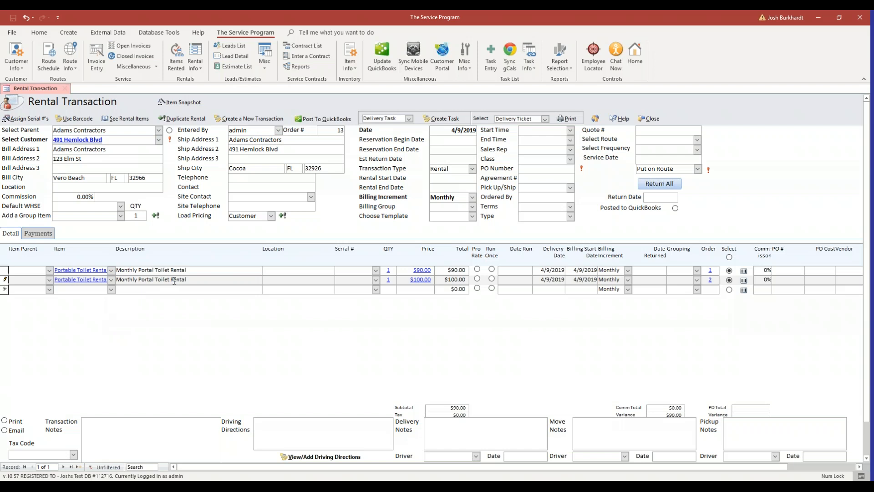
click(340, 271)
drag(227, 273, 90, 269)
click(177, 270)
drag(392, 271, 384, 271)
drag(412, 280, 447, 281)
text(90.00)
key(Tab)
- Enable Pro Rate on both Portable Toilet Rental lines
click(462, 271)
click(478, 270)
click(477, 279)
- Add a Delivery line item for the delivery fee and mark it as Run Once
click(111, 289)
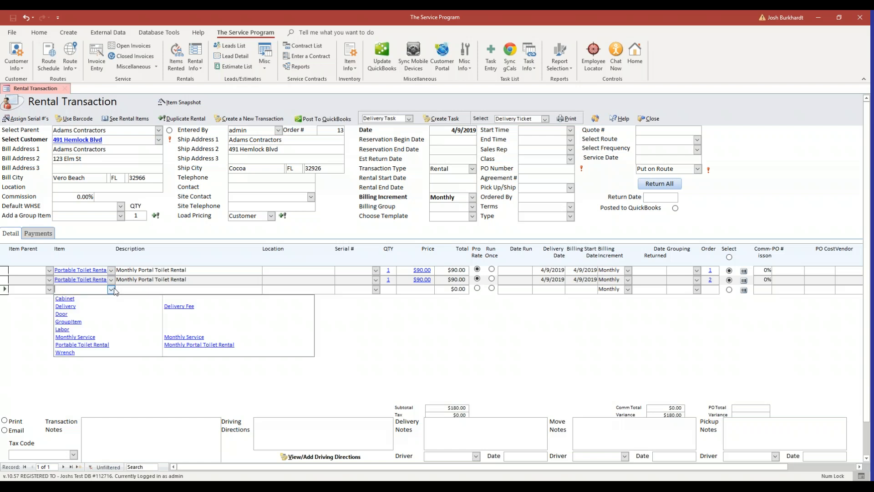
click(94, 307)
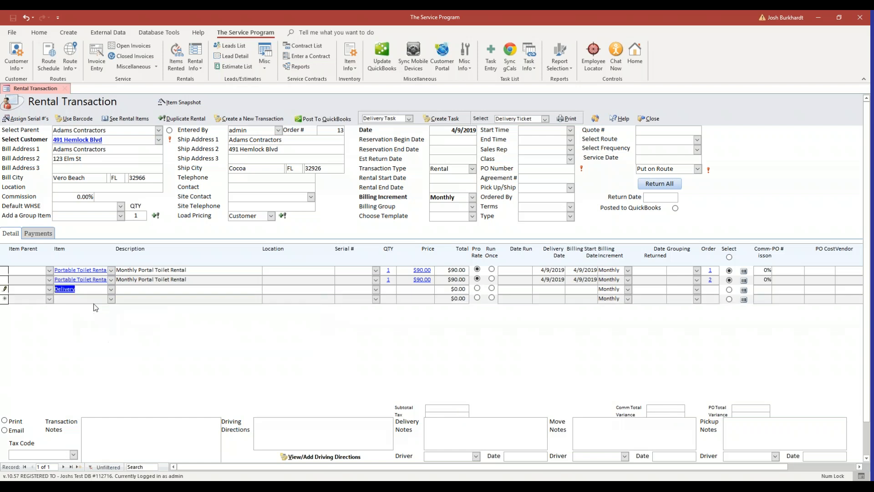
drag(145, 292, 114, 290)
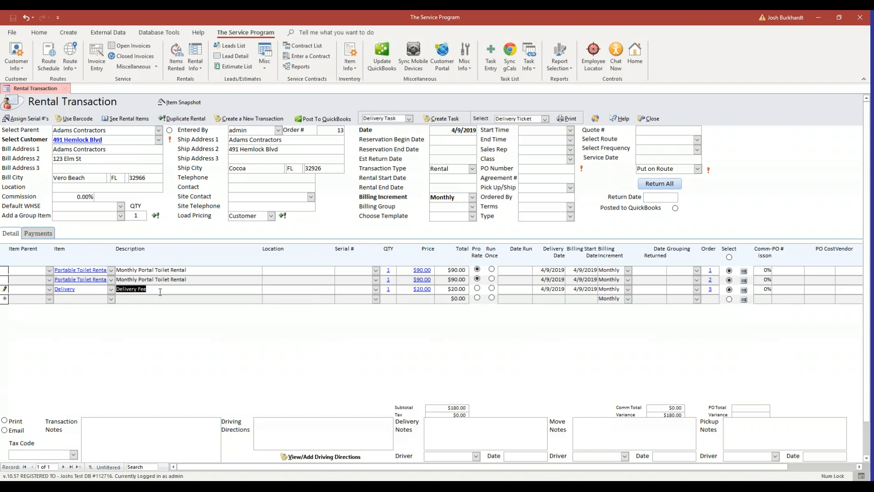
double_click(431, 290)
click(446, 290)
click(492, 288)
- Set the delivery date of both toilet rental lines and the delivery fee line to 4/10/2019
click(542, 271)
click(570, 270)
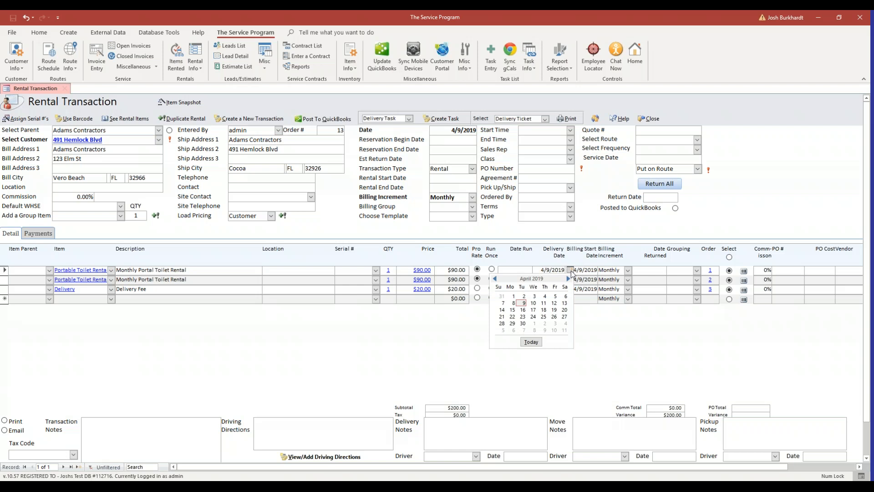
click(533, 303)
click(555, 279)
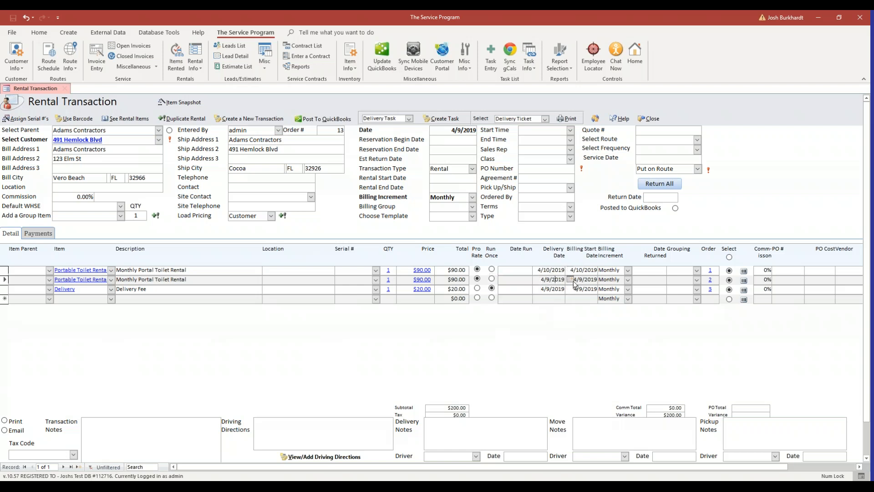
click(570, 279)
click(533, 313)
click(571, 289)
click(533, 323)
click(590, 271)
click(654, 271)
click(589, 271)
key(Down)
- Set the route to R1, the frequency to Delivery and the service date to 4/10/2019
click(697, 140)
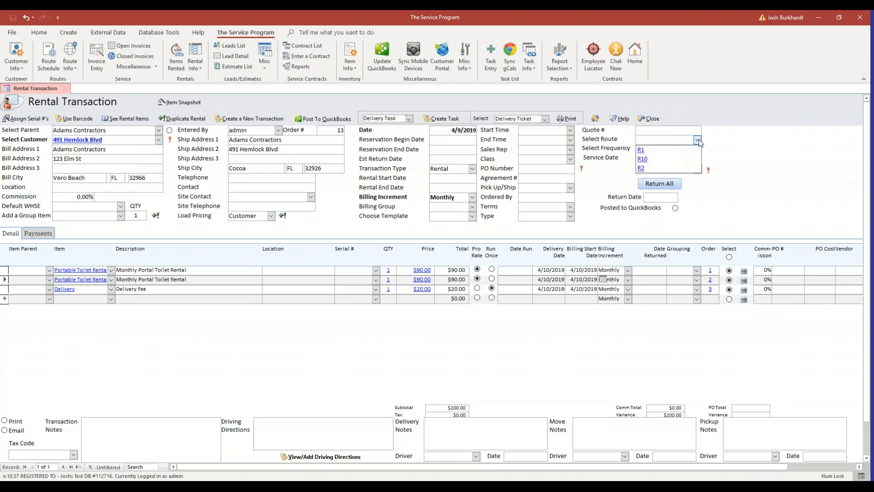
click(664, 153)
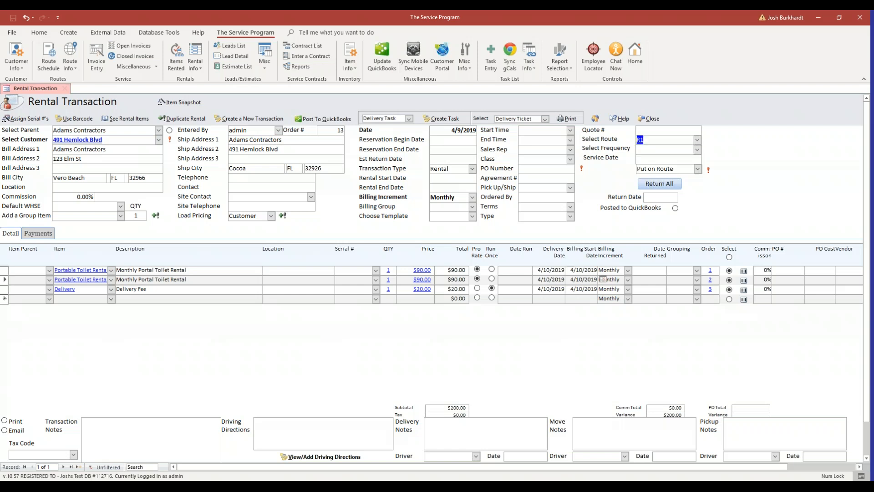
click(668, 149)
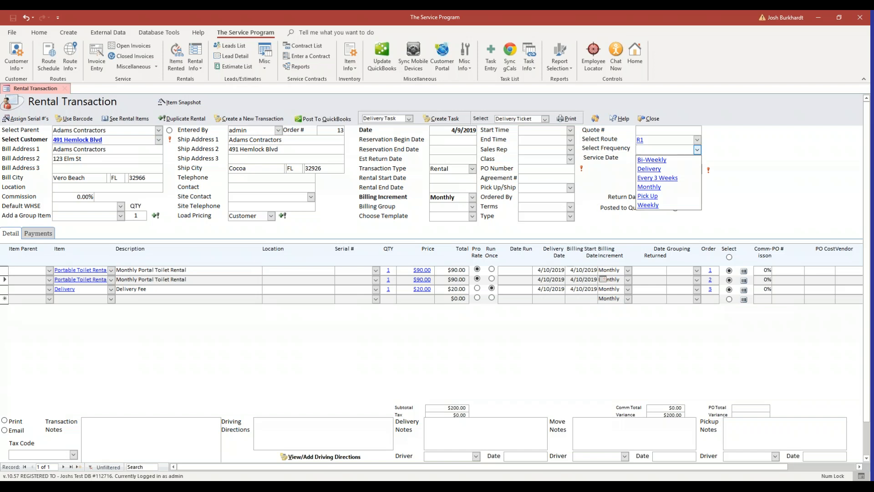
click(656, 169)
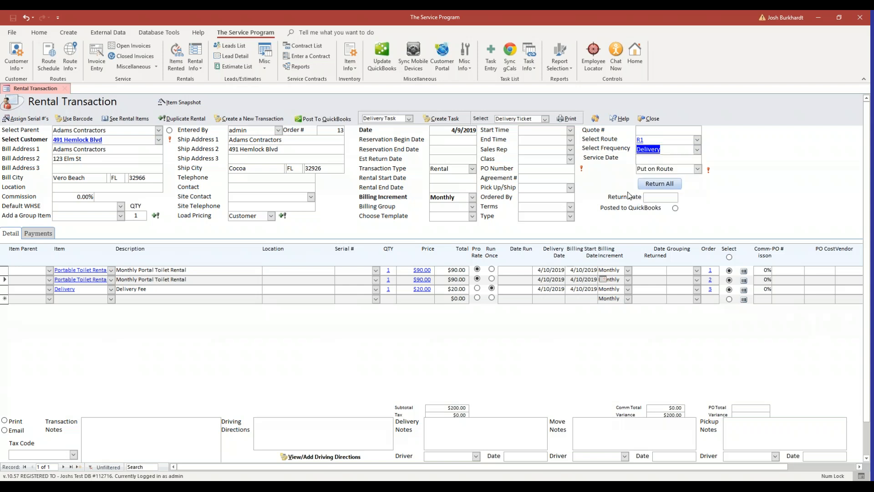
key(Tab)
click(707, 158)
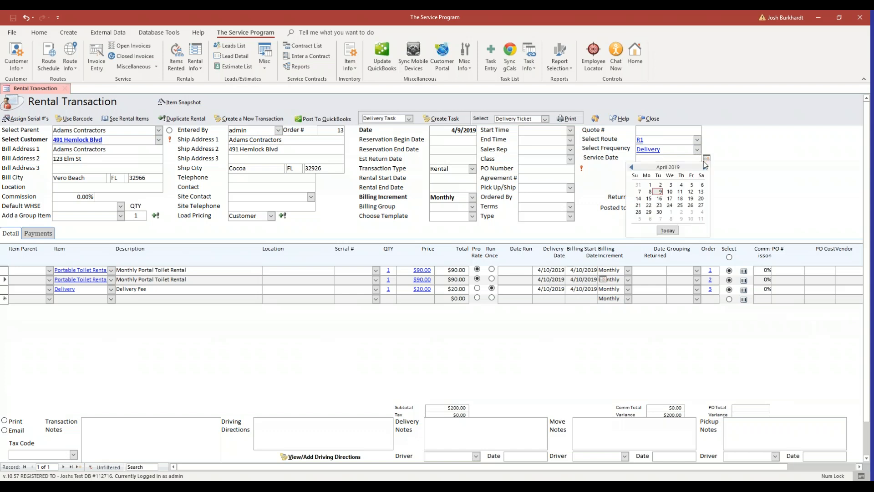
click(670, 191)
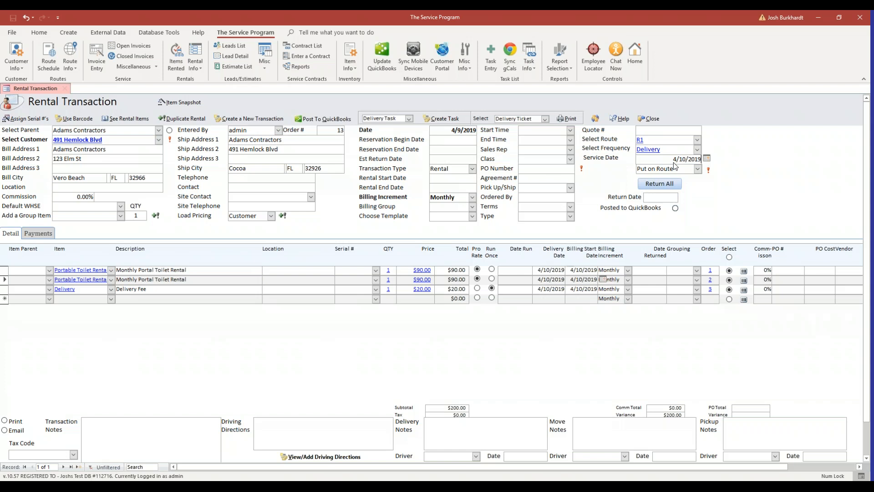
- Put the customer's delivery stop on the route schedule and confirm it
click(709, 170)
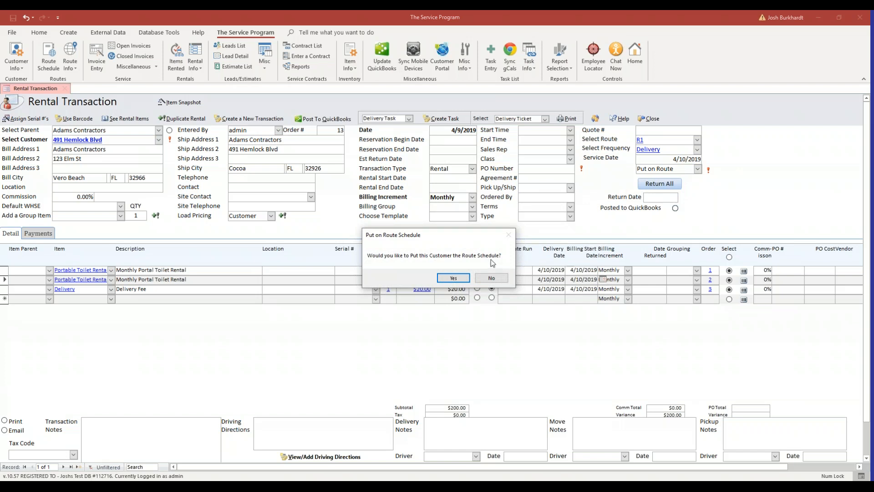
click(461, 280)
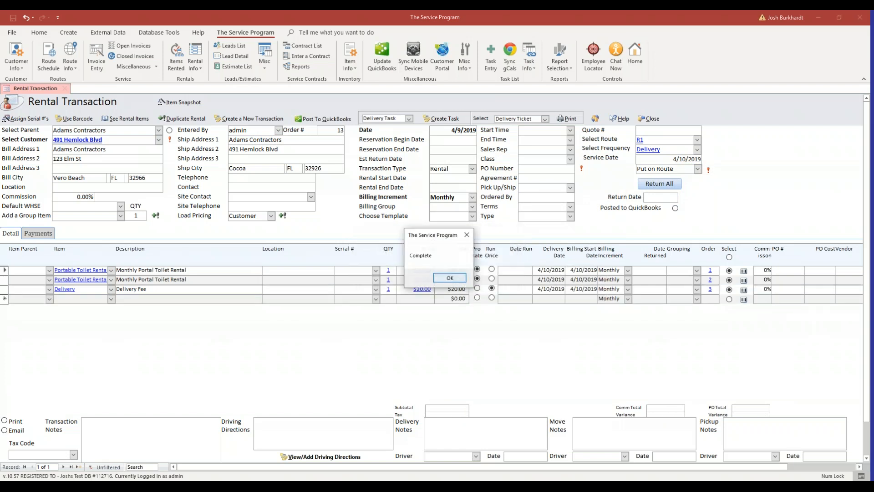
click(450, 279)
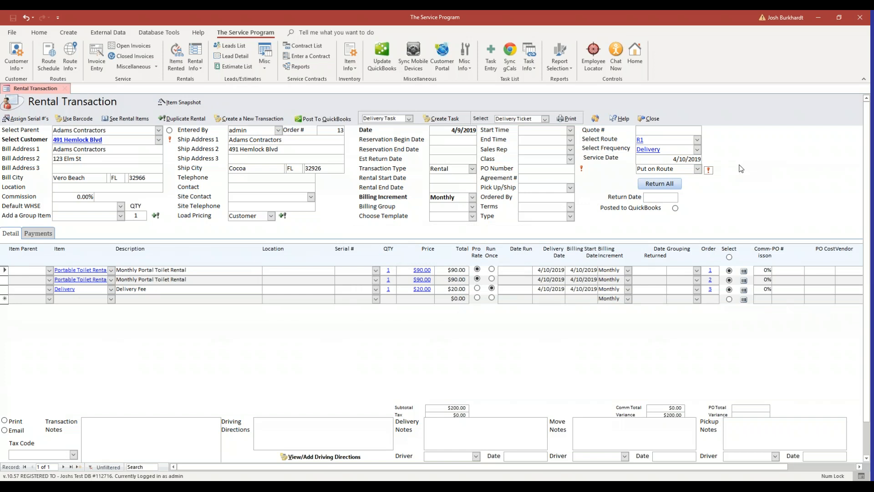
- Change the route to R2, the frequency to Weekly and the service date to 4/17/2019
click(699, 141)
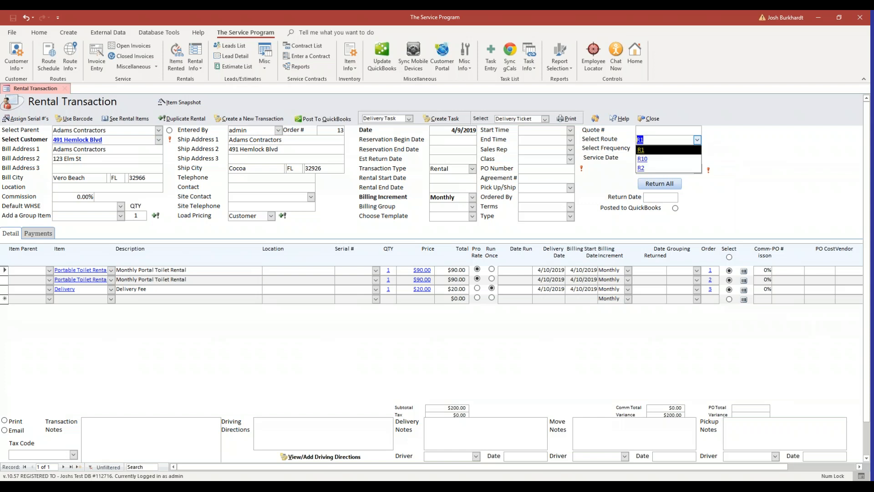
click(678, 168)
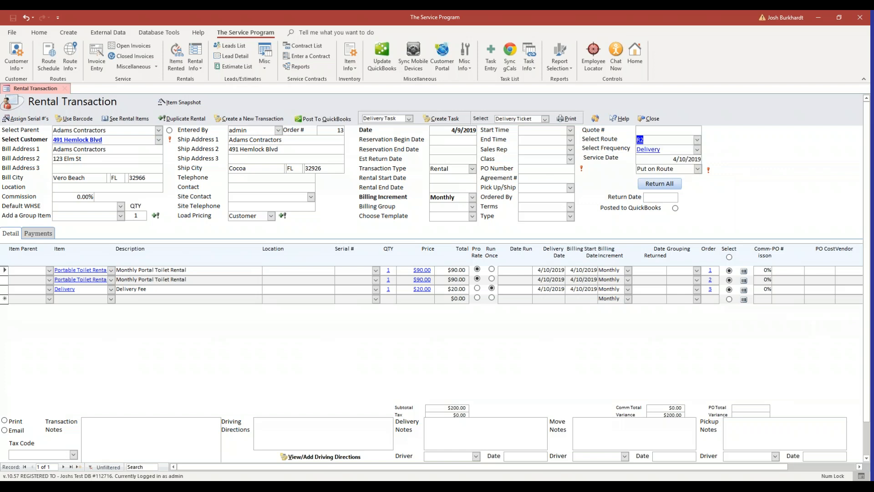
click(698, 150)
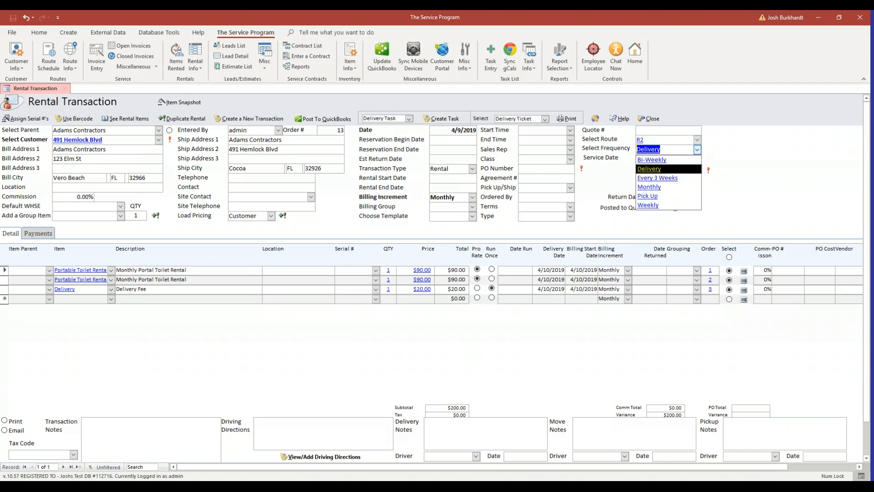
click(672, 205)
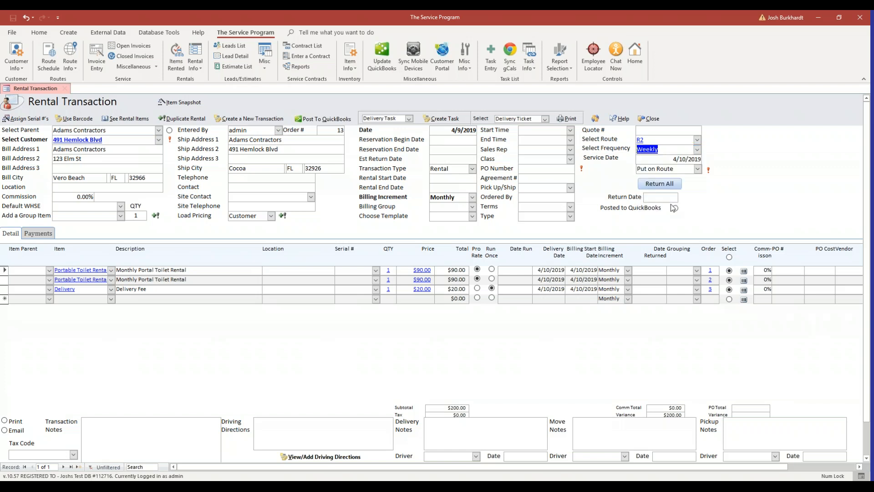
click(678, 162)
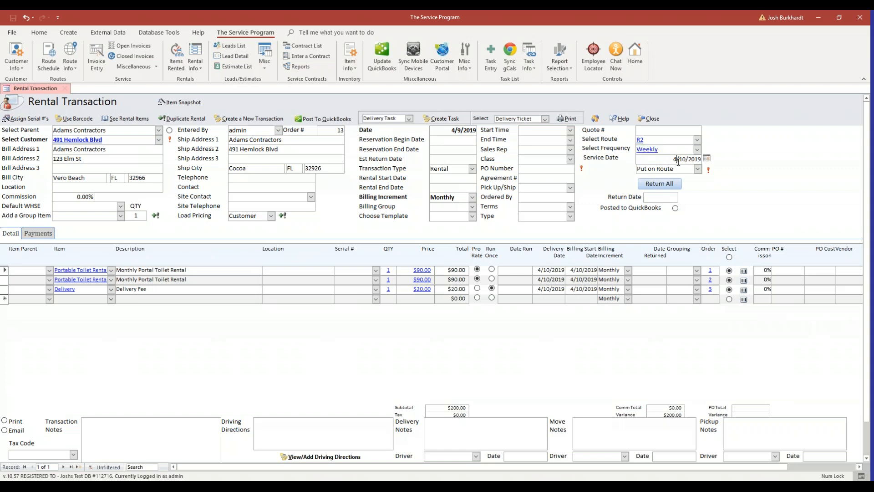
click(707, 160)
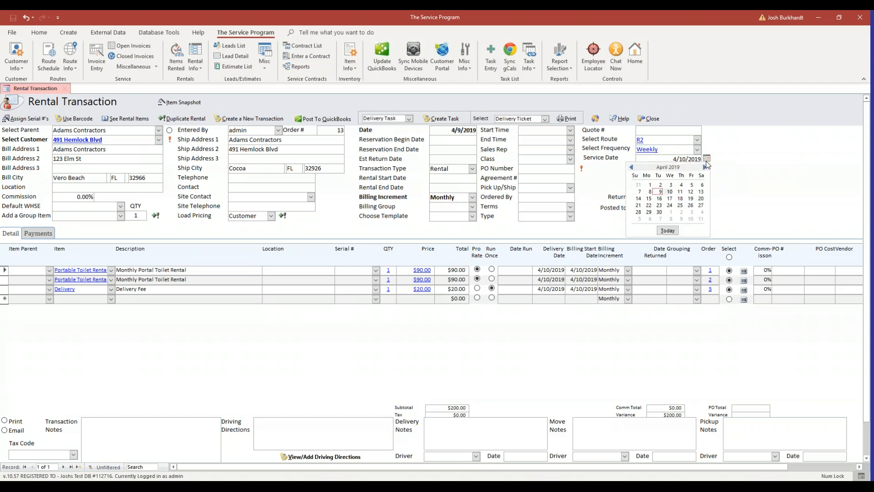
click(670, 199)
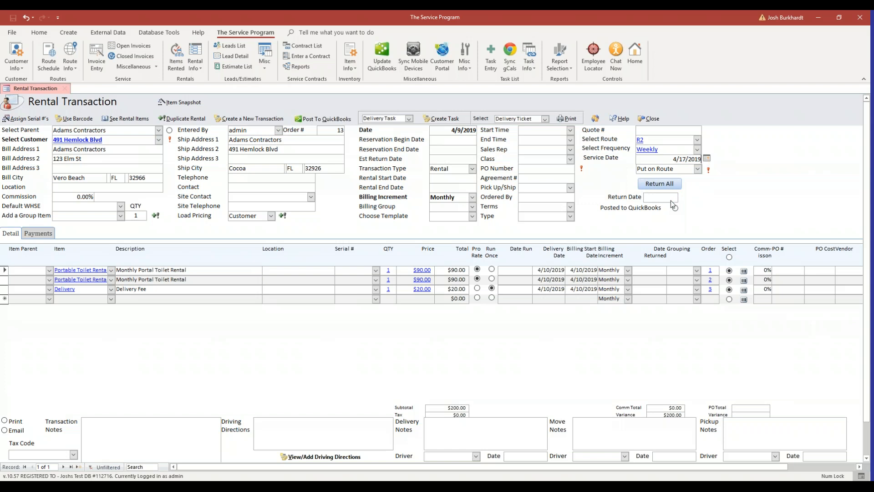
- Put the customer's weekly service stop on the route schedule, confirm it and close the rental transaction
click(709, 171)
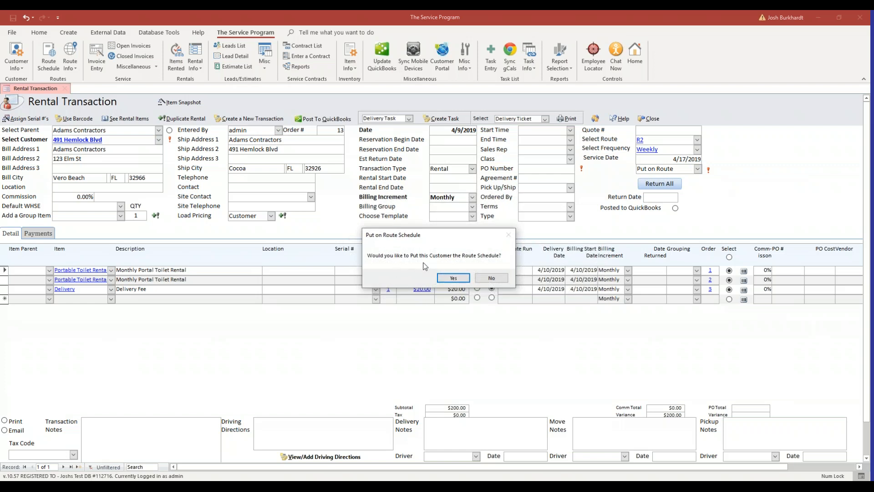
click(454, 278)
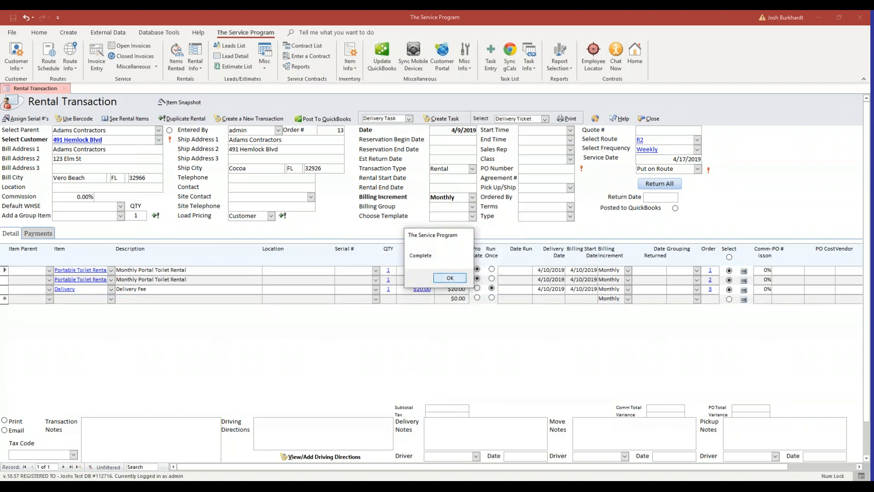
click(461, 278)
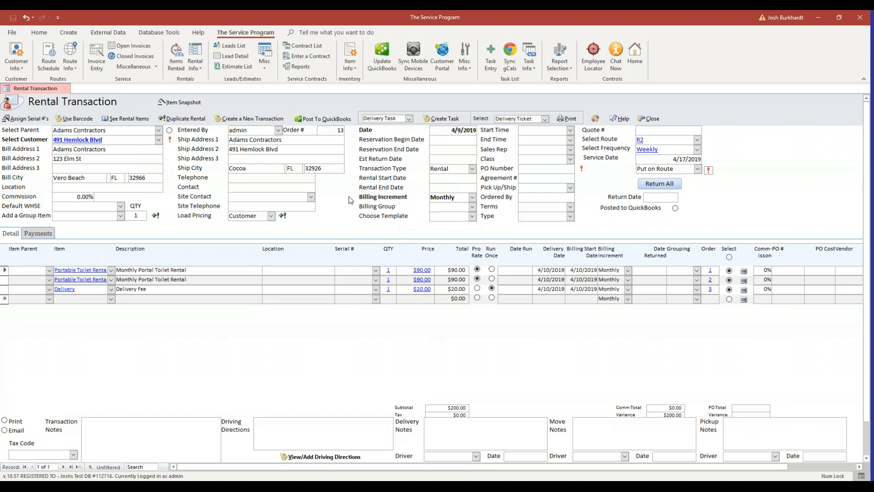
click(647, 118)
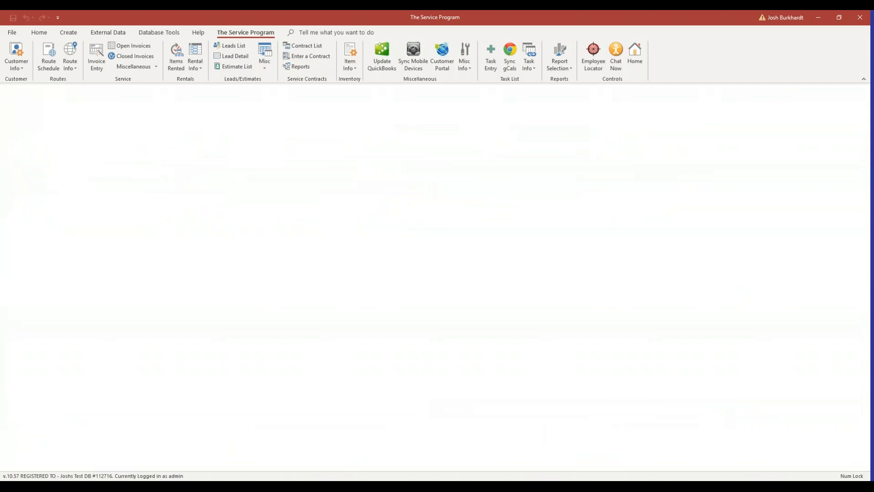
- Open the Route Schedule and check the frequency, route, date and customer of the delivery and weekly stops
click(56, 67)
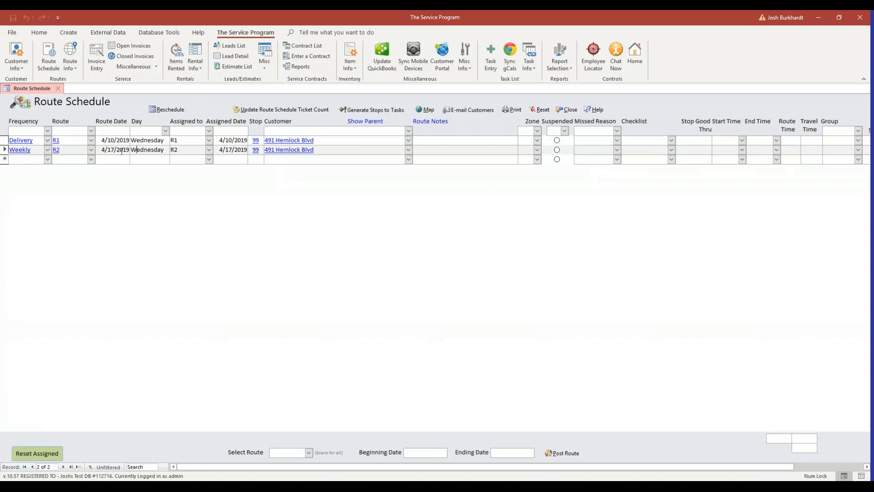
drag(41, 140, 31, 140)
click(64, 140)
drag(105, 140, 133, 144)
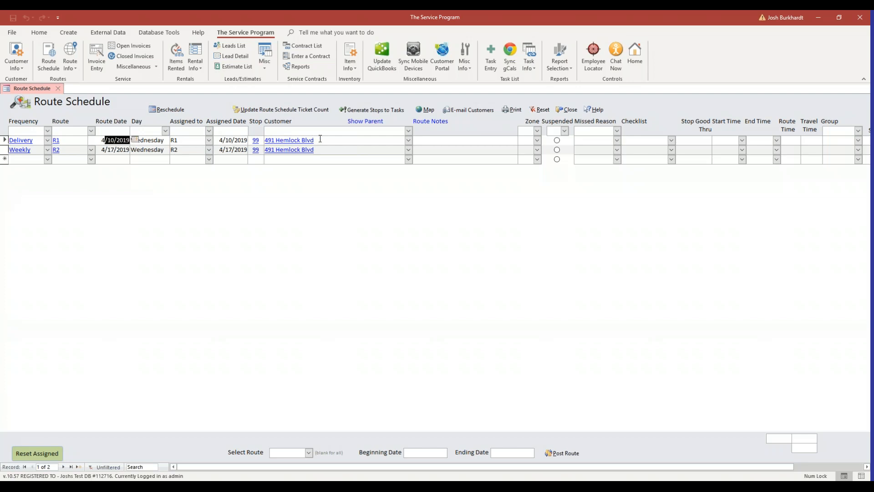
drag(319, 139, 261, 138)
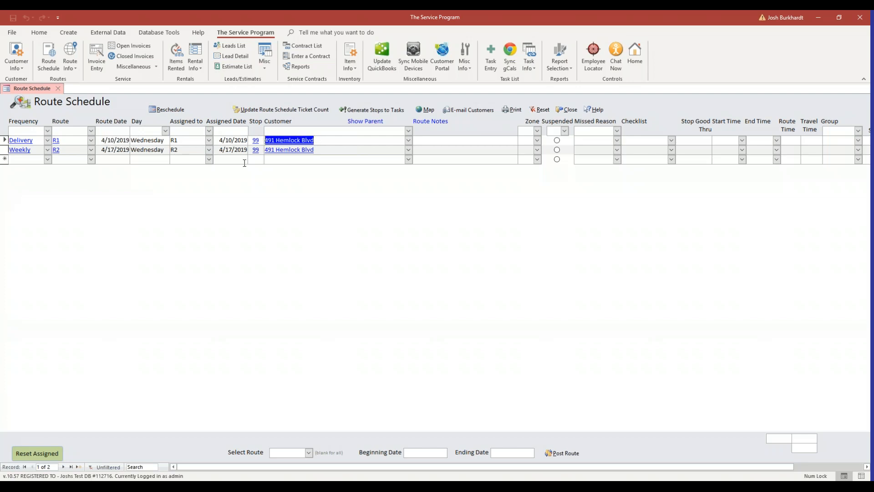
drag(42, 149, 6, 152)
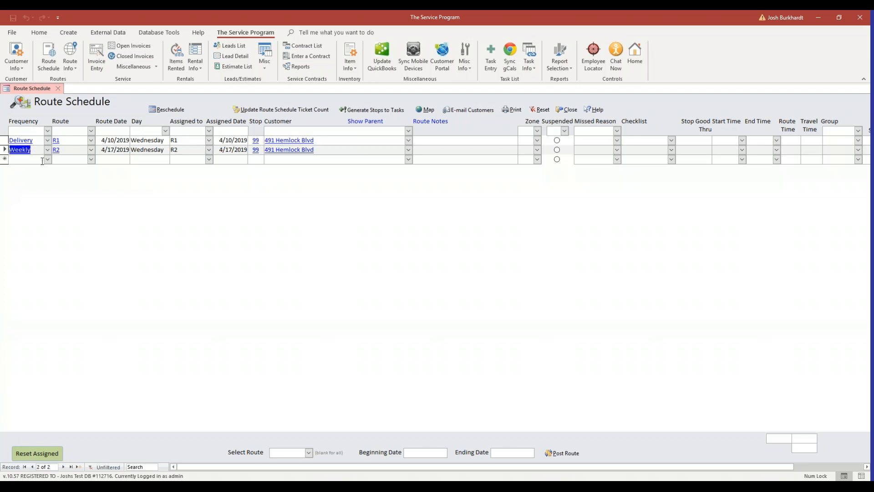
key(Tab)
click(101, 149)
- Review the list of items currently rented and open the Adams Contractors rental from the delivery fee line's invoice link
click(181, 65)
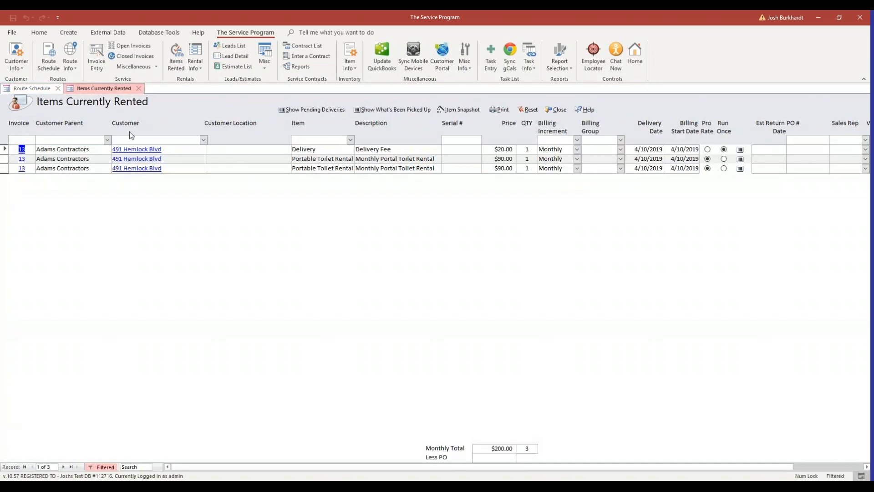
click(32, 150)
click(279, 167)
click(22, 148)
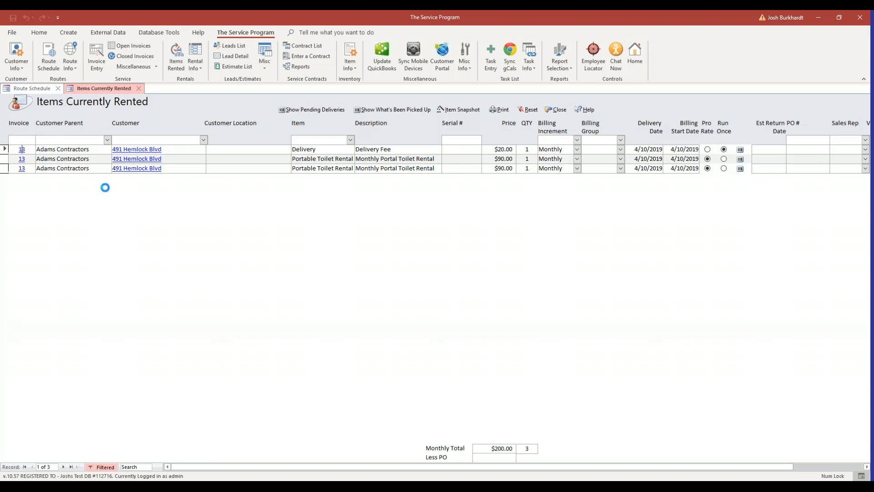